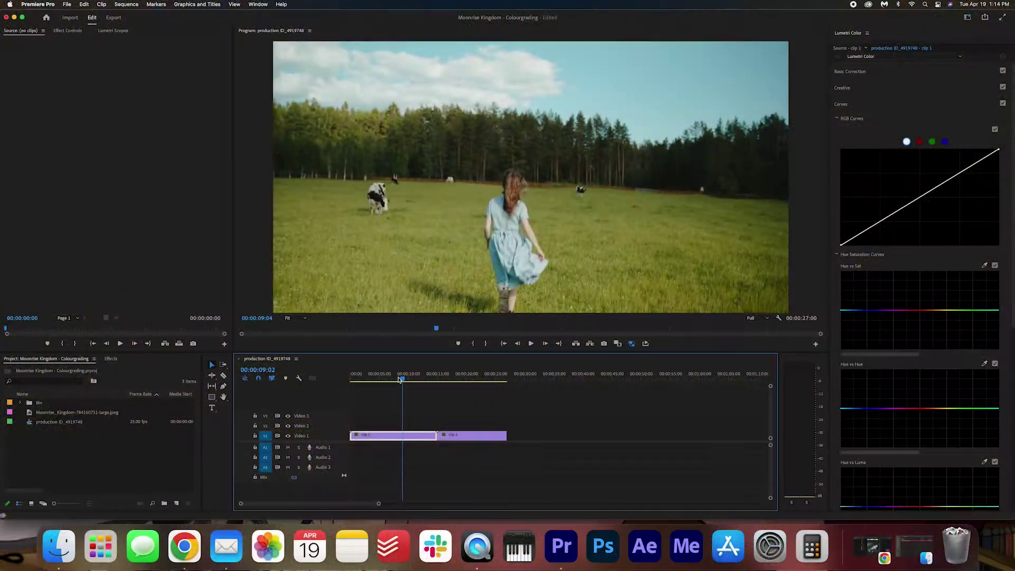
# - Scale clip 2 to 107% and reposition it so the yellow field shot fills the frame
pyautogui.moveTo(399, 379); pyautogui.dragTo(454, 382)
pyautogui.click(68, 30)
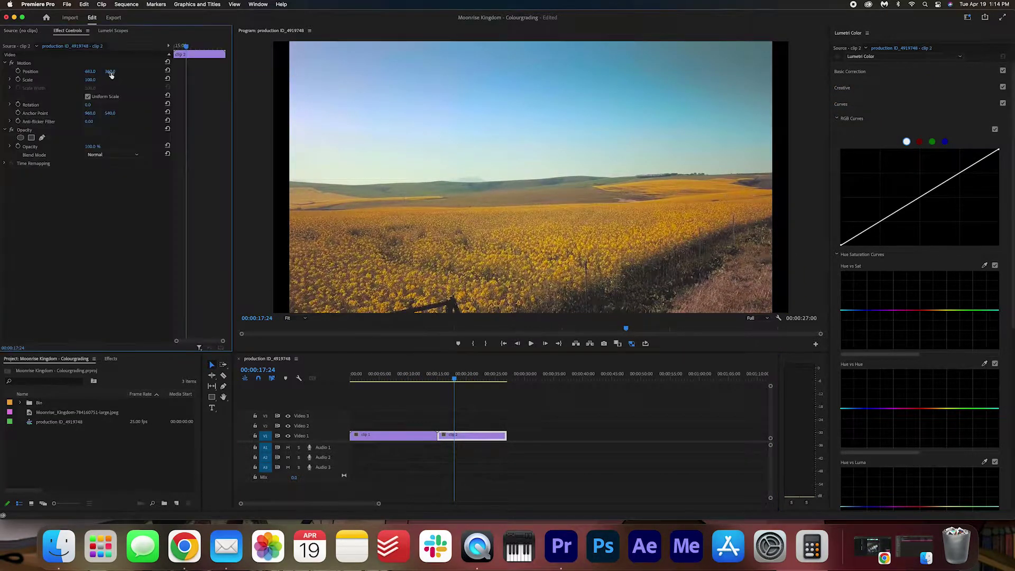
pyautogui.moveTo(90, 79)
pyautogui.mouseDown()
pyautogui.moveTo(80, 71)
pyautogui.moveTo(106, 70)
pyautogui.mouseUp()
pyautogui.click(502, 404)
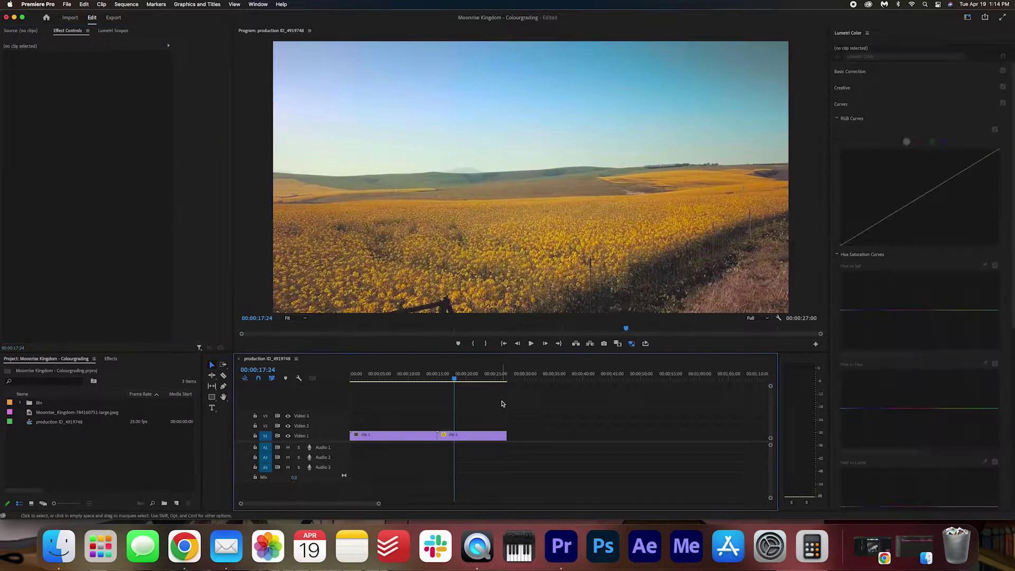
# - Add the Moonrise Kingdom still to V1 directly after clip 2
pyautogui.doubleClick(67, 412)
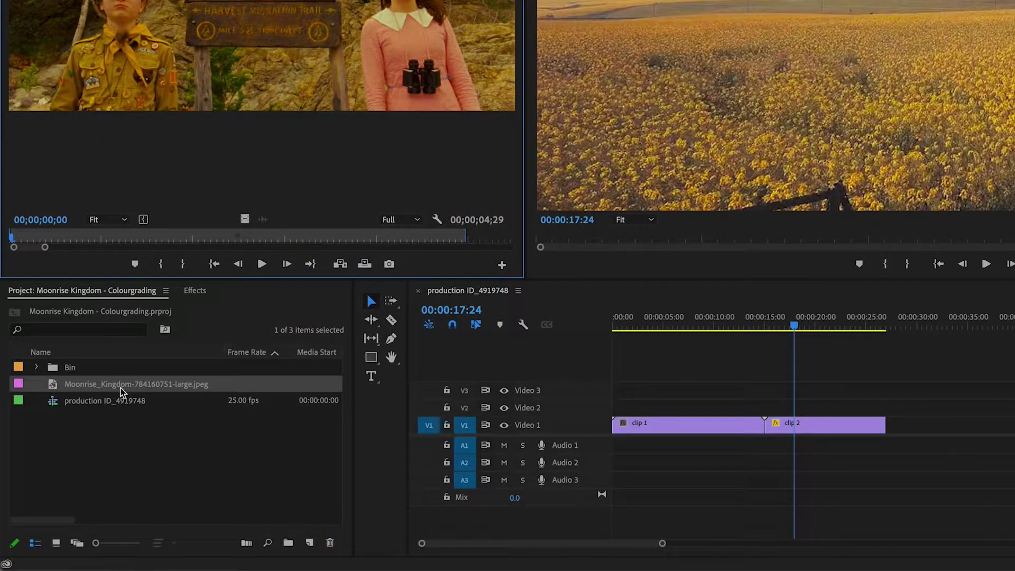
pyautogui.moveTo(121, 391); pyautogui.dragTo(904, 424)
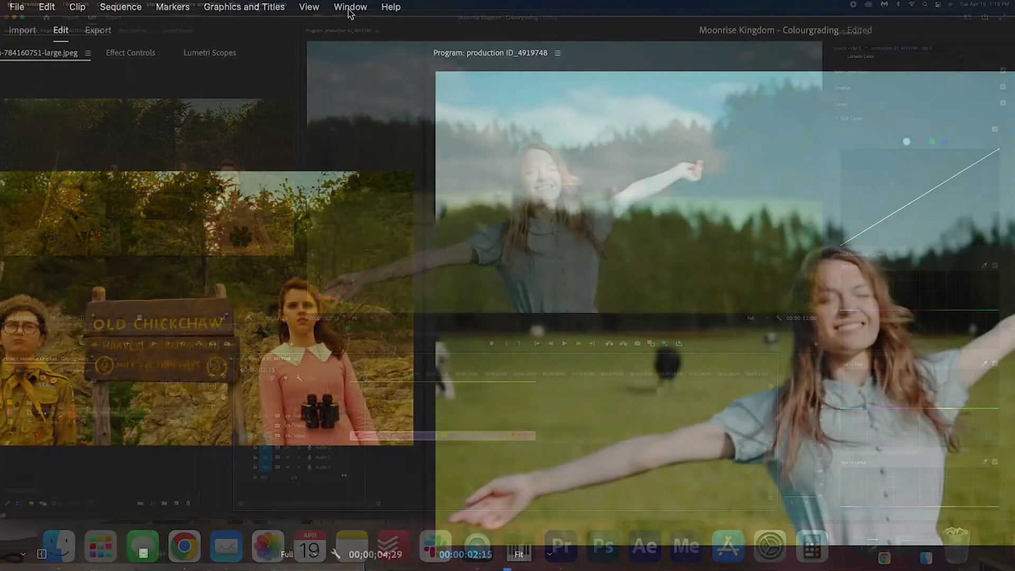
# - Open Lumetri Color and enable Comparison View to show the Moonrise still beside clip 1
pyautogui.click(270, 5)
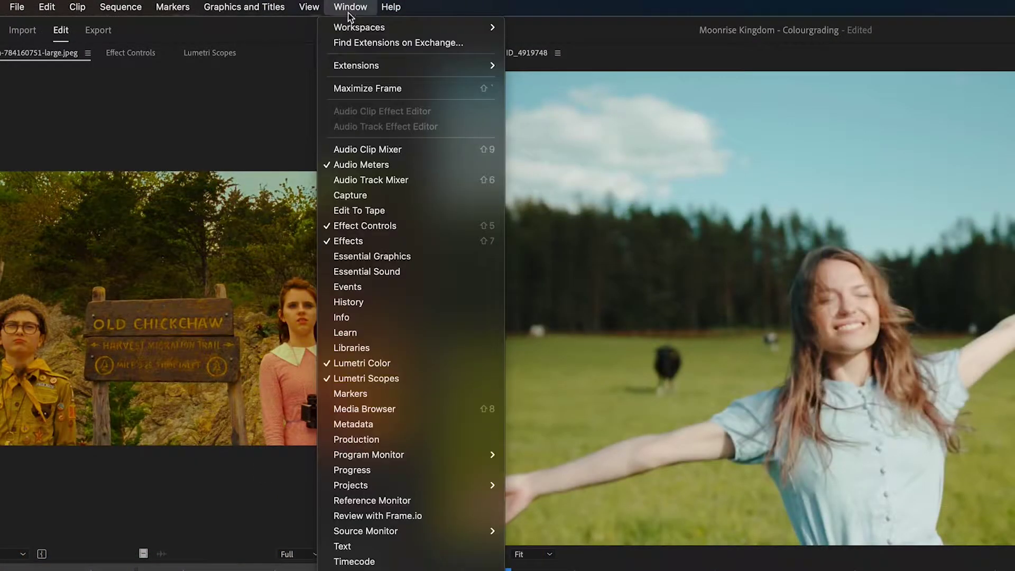
pyautogui.click(401, 368)
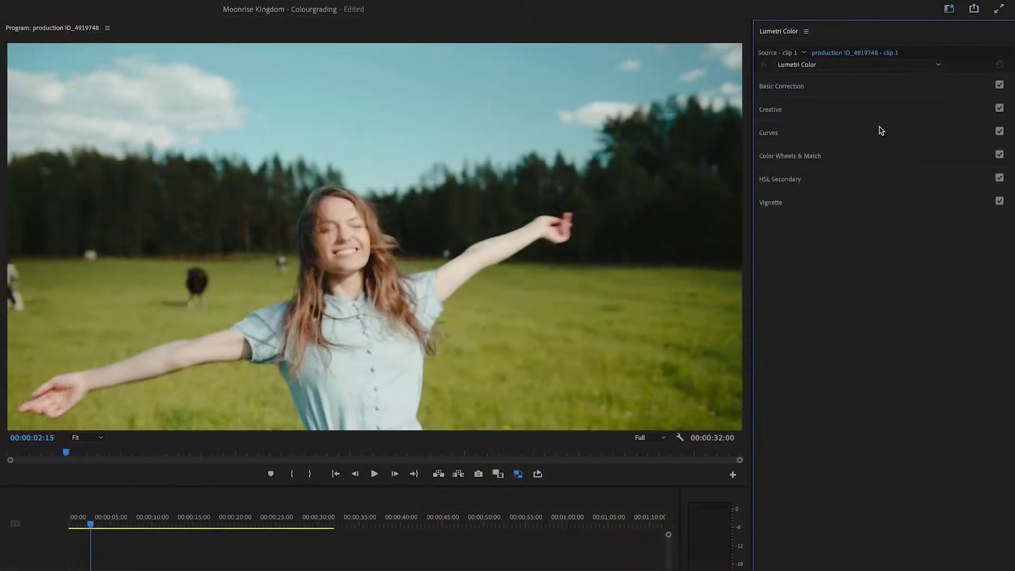
pyautogui.click(820, 161)
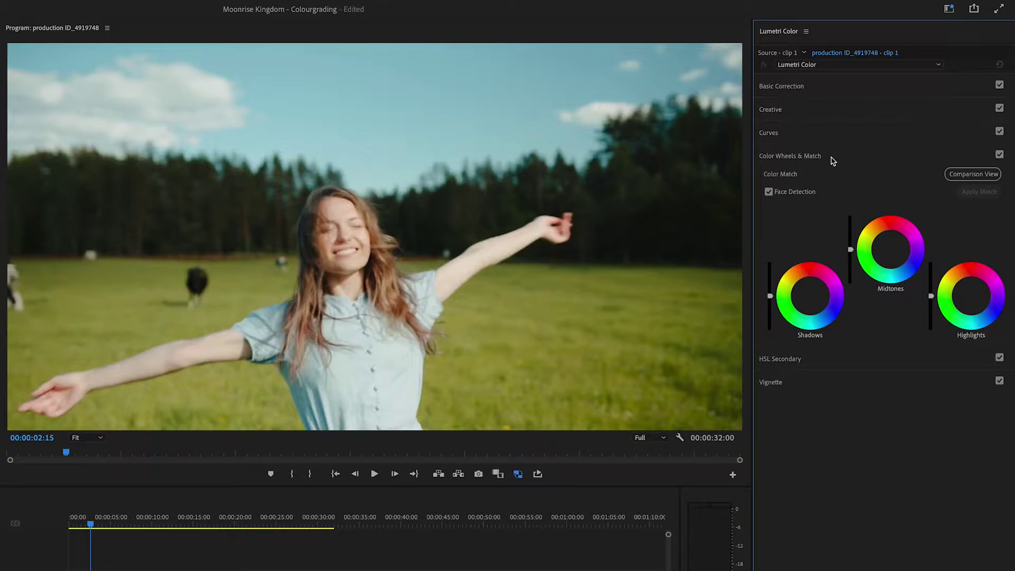
pyautogui.click(973, 176)
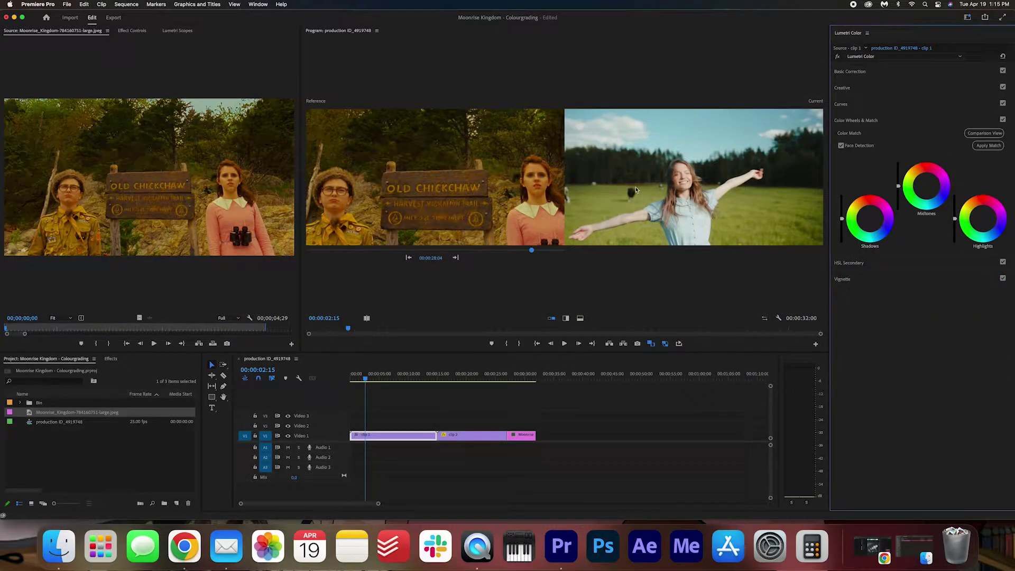
# - Set the Moonrise frame as reference, apply the colour match to clip 1, and enlarge the preview
pyautogui.moveTo(365, 379)
pyautogui.mouseDown()
pyautogui.moveTo(398, 380)
pyautogui.moveTo(365, 379)
pyautogui.mouseUp()
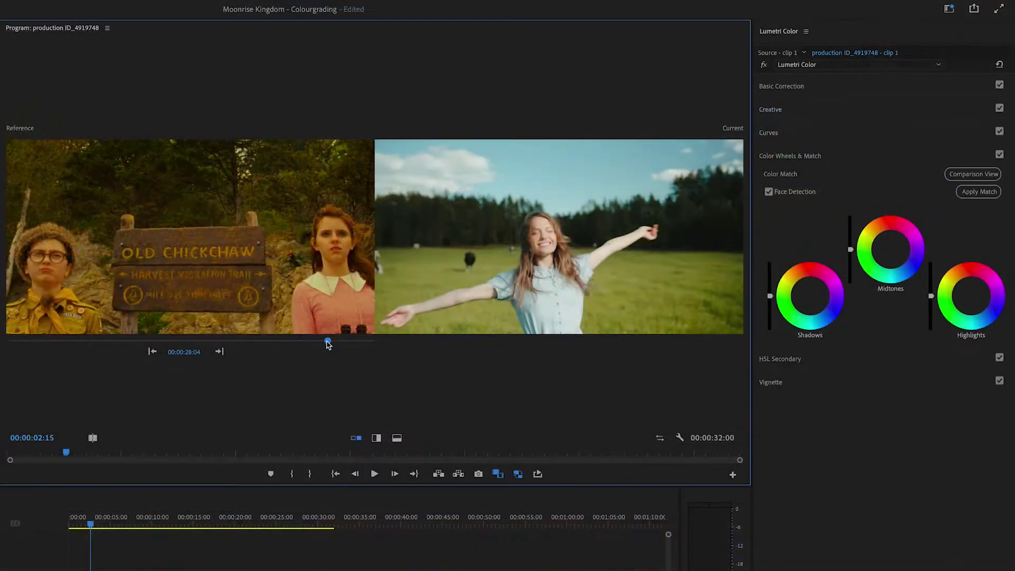
pyautogui.moveTo(531, 250); pyautogui.dragTo(426, 250)
pyautogui.moveTo(178, 341); pyautogui.dragTo(339, 351)
pyautogui.click(979, 194)
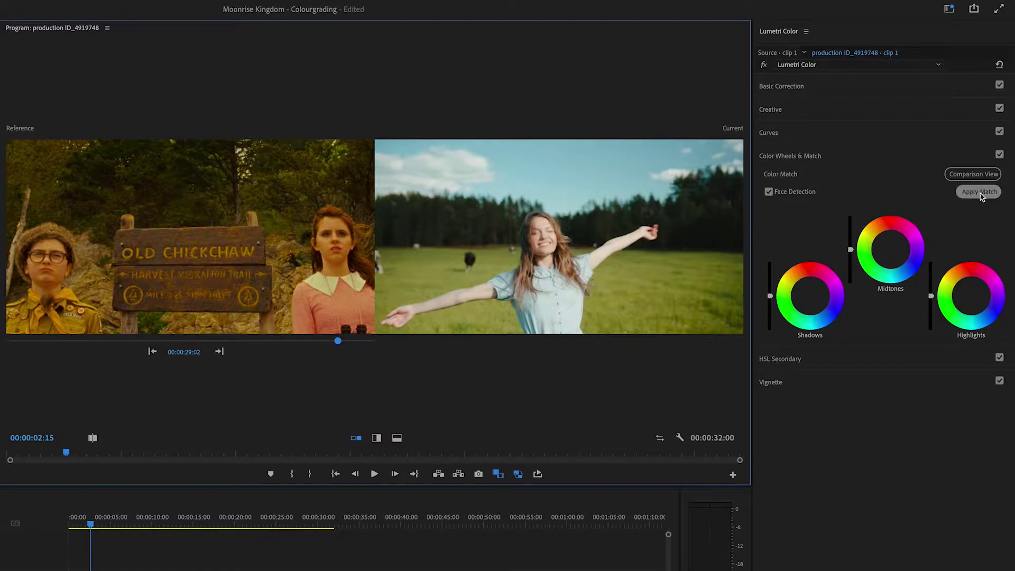
pyautogui.click(982, 196)
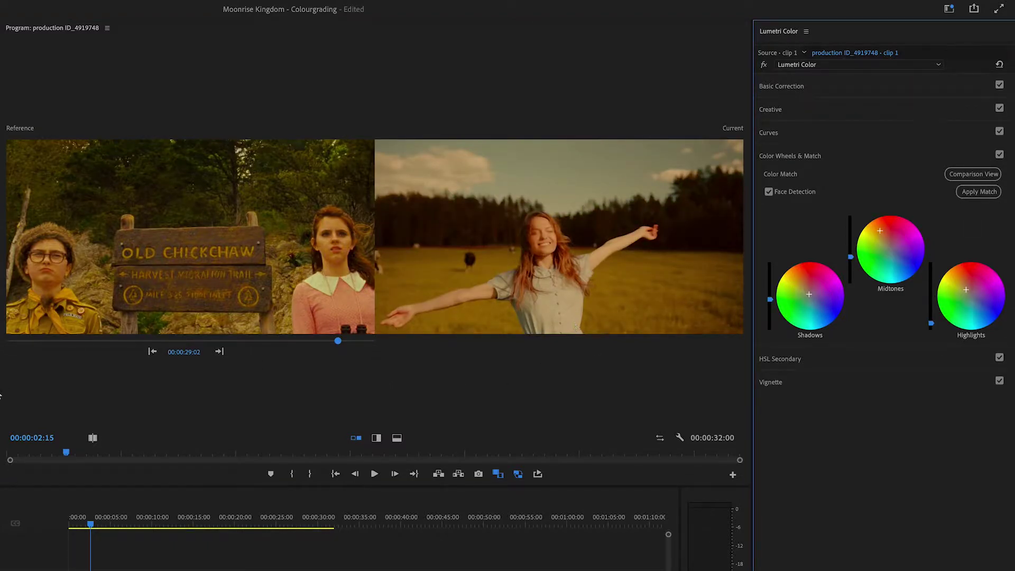
pyautogui.moveTo(2, 394); pyautogui.dragTo(0, 400)
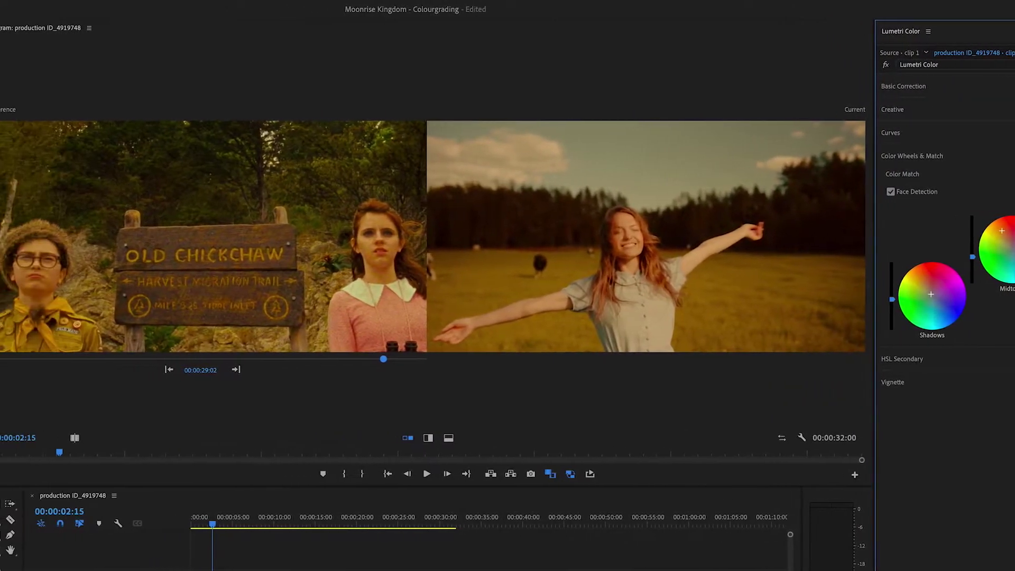
pyautogui.moveTo(265, 487); pyautogui.dragTo(261, 523)
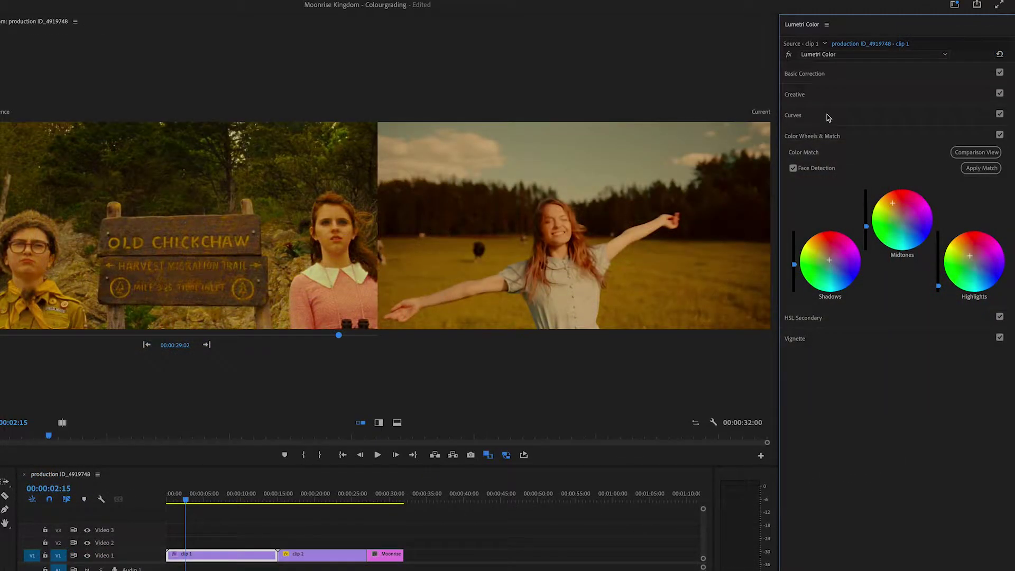
# - Lift clip 1's highlights on the master RGB curve and raise the green channel's highlights
pyautogui.click(827, 117)
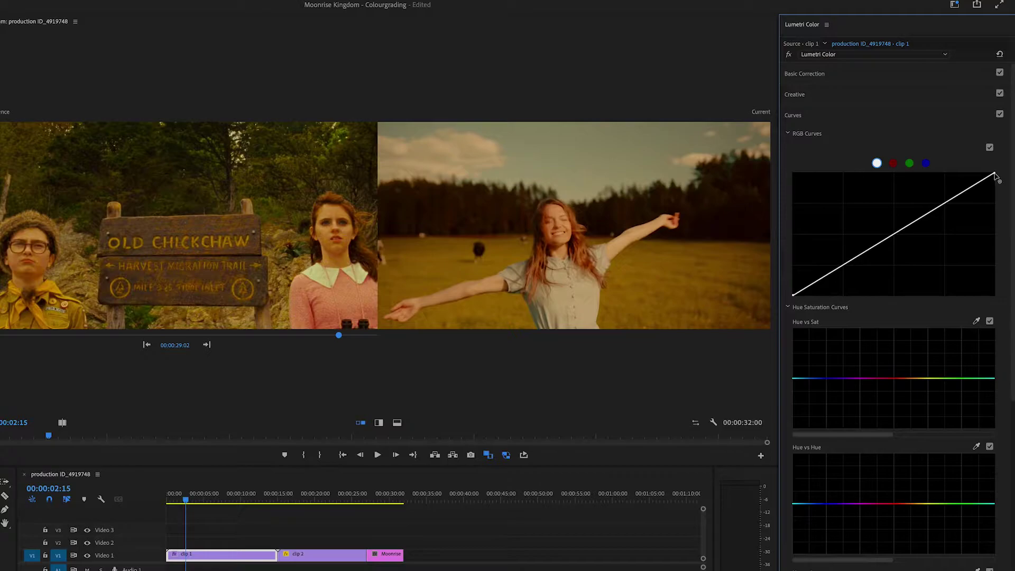
pyautogui.moveTo(995, 177); pyautogui.dragTo(958, 169)
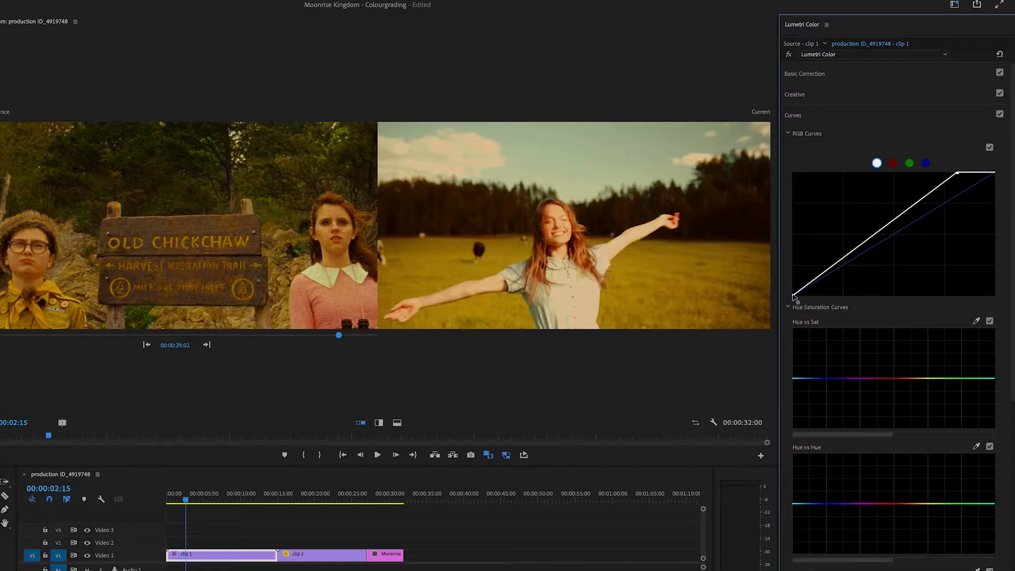
pyautogui.moveTo(794, 295); pyautogui.dragTo(799, 299)
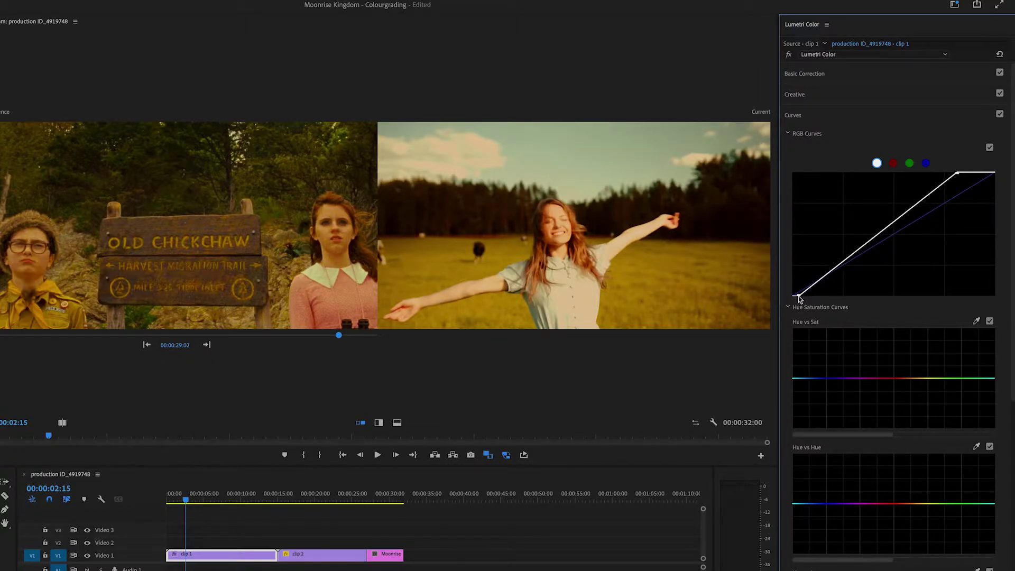
pyautogui.click(909, 164)
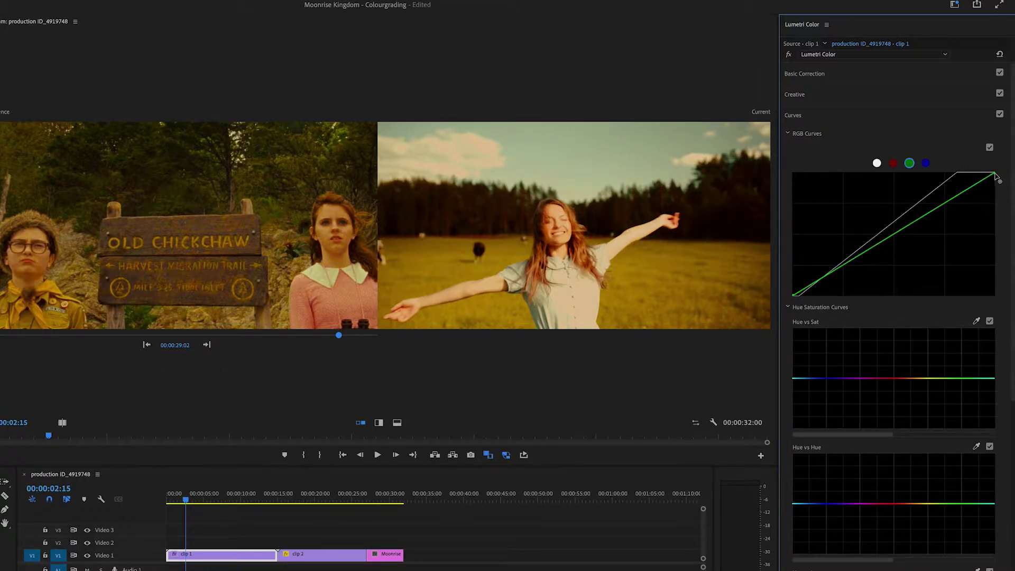
pyautogui.moveTo(996, 178); pyautogui.dragTo(990, 174)
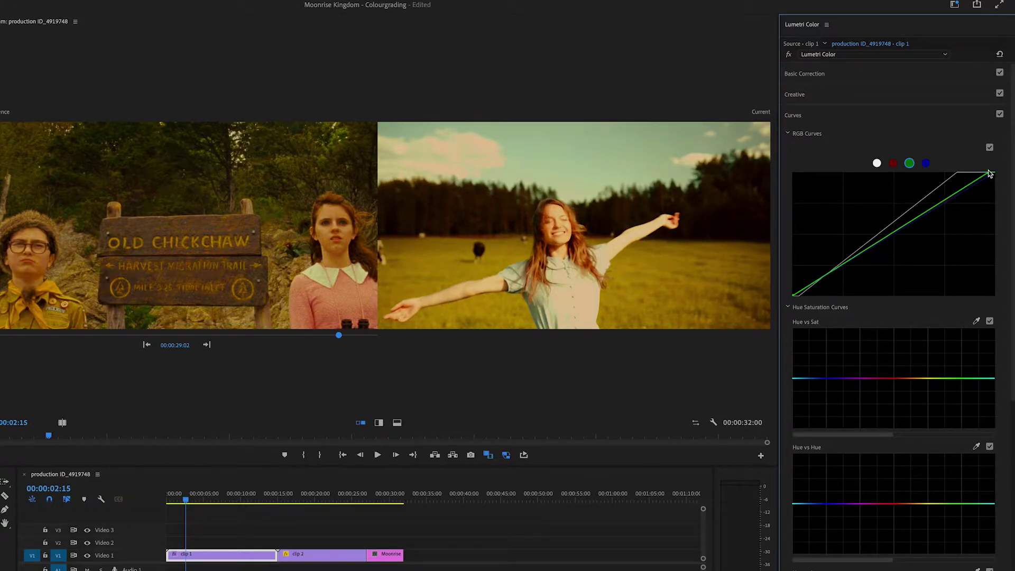
pyautogui.click(873, 119)
# - Set clip 1's Lumetri Creative Faded Film amount to 23.5
pyautogui.click(862, 96)
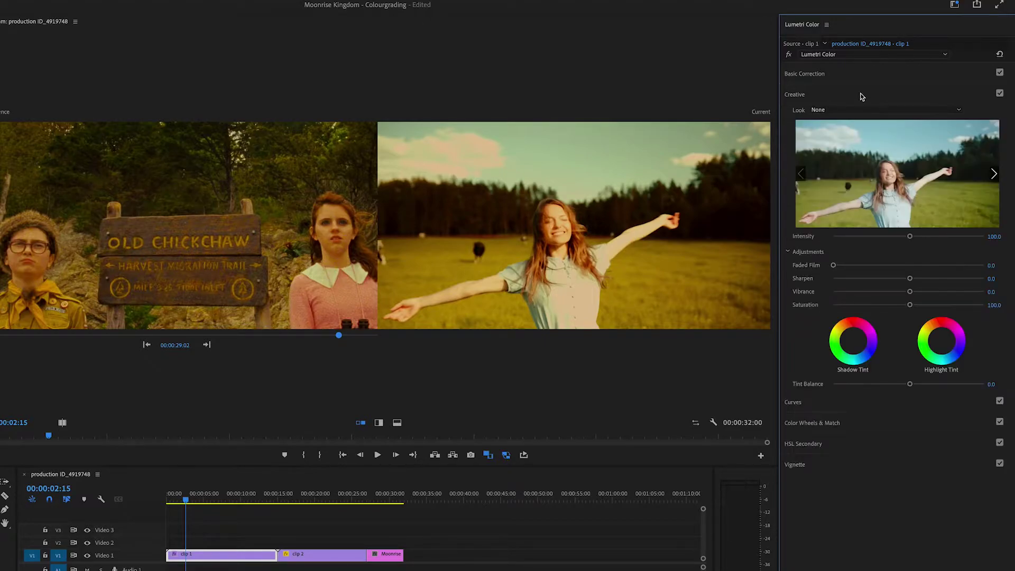
pyautogui.moveTo(833, 265); pyautogui.dragTo(868, 272)
# - Move the playhead onto clip 2 and apply the colour match to the Moonrise reference
pyautogui.moveTo(186, 498); pyautogui.dragTo(311, 504)
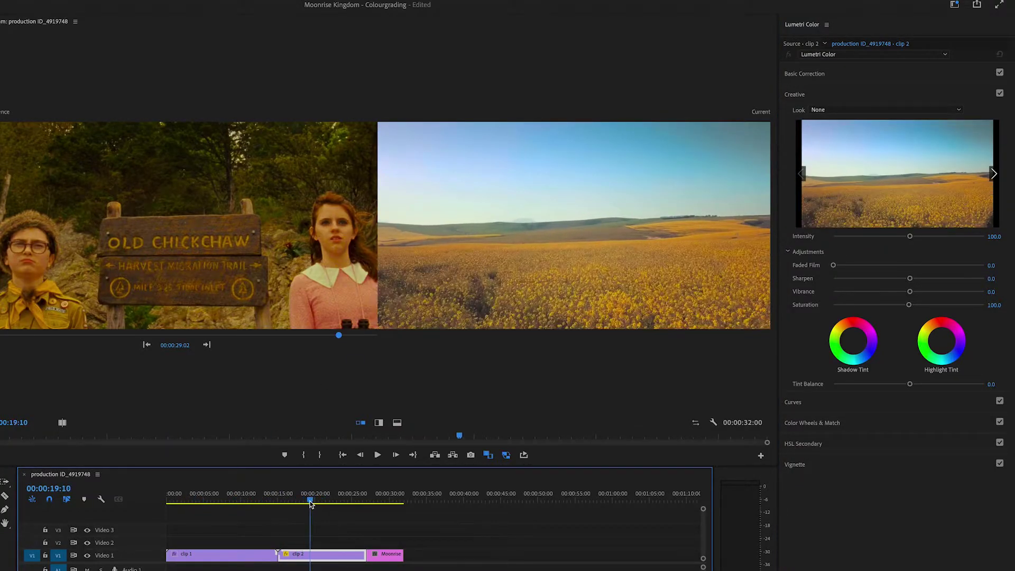
pyautogui.click(863, 93)
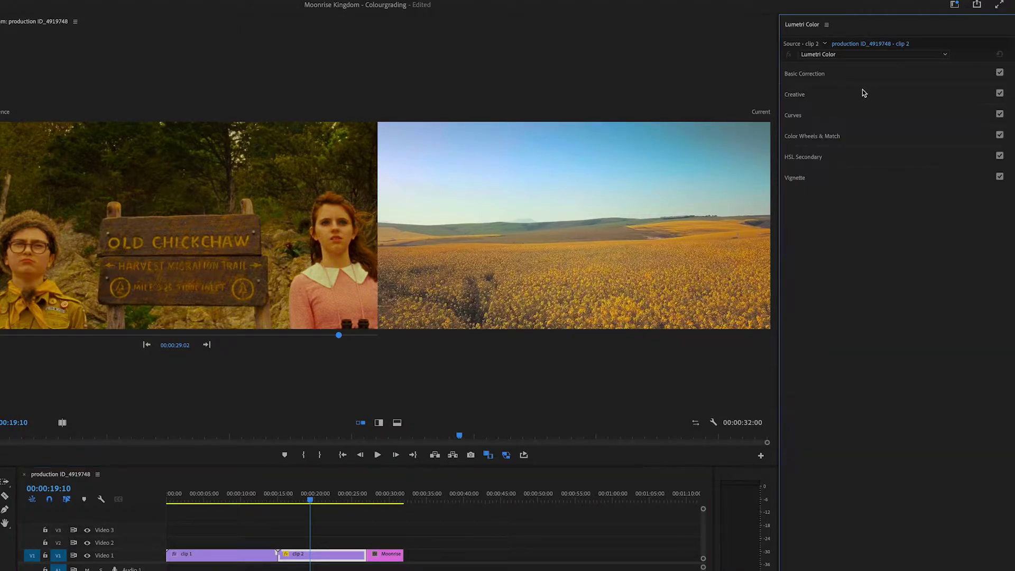
pyautogui.click(868, 138)
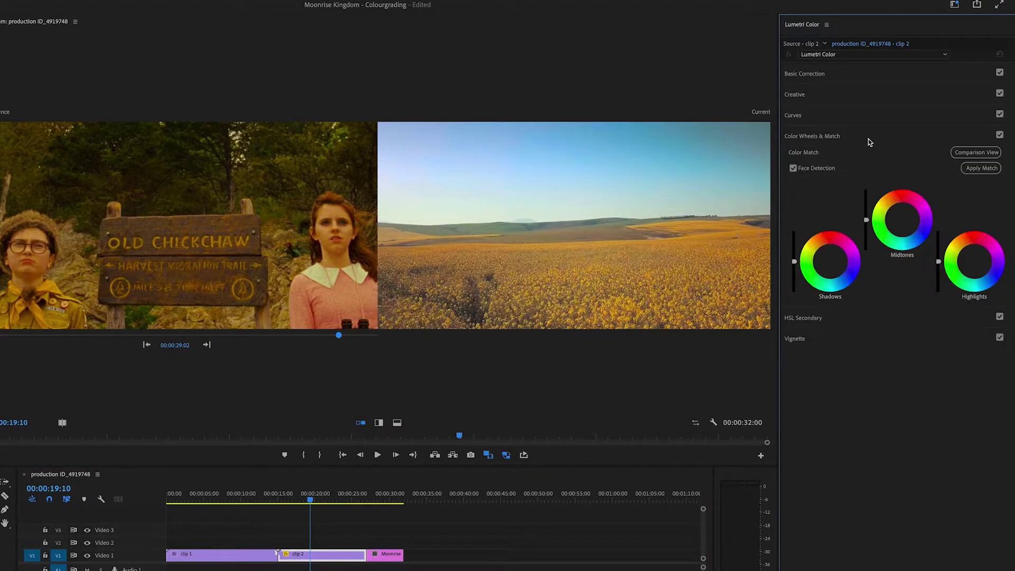
pyautogui.click(975, 168)
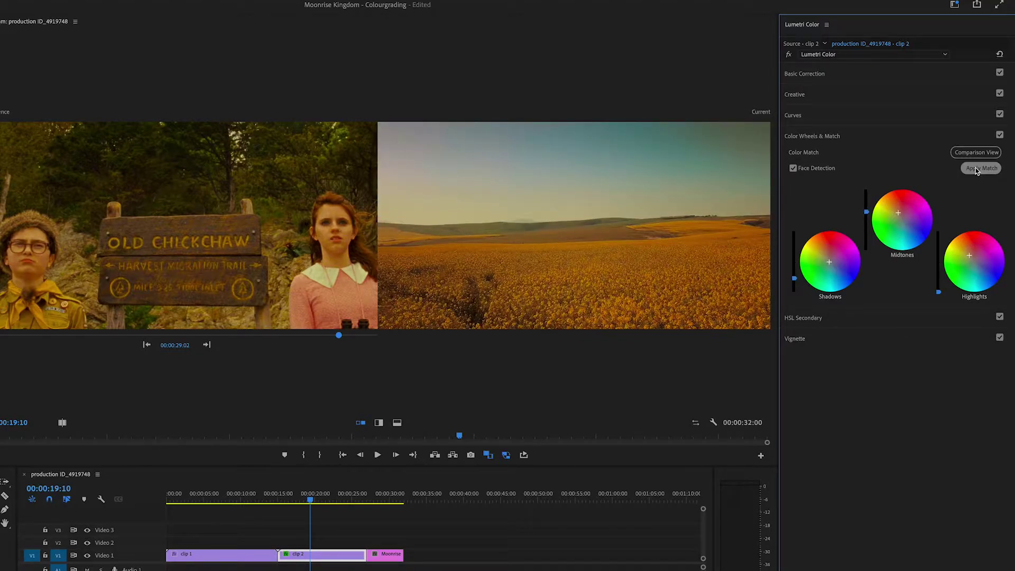
# - Lift clip 2's master curve highlights, raise its green highlights, then select the blue channel
pyautogui.click(880, 121)
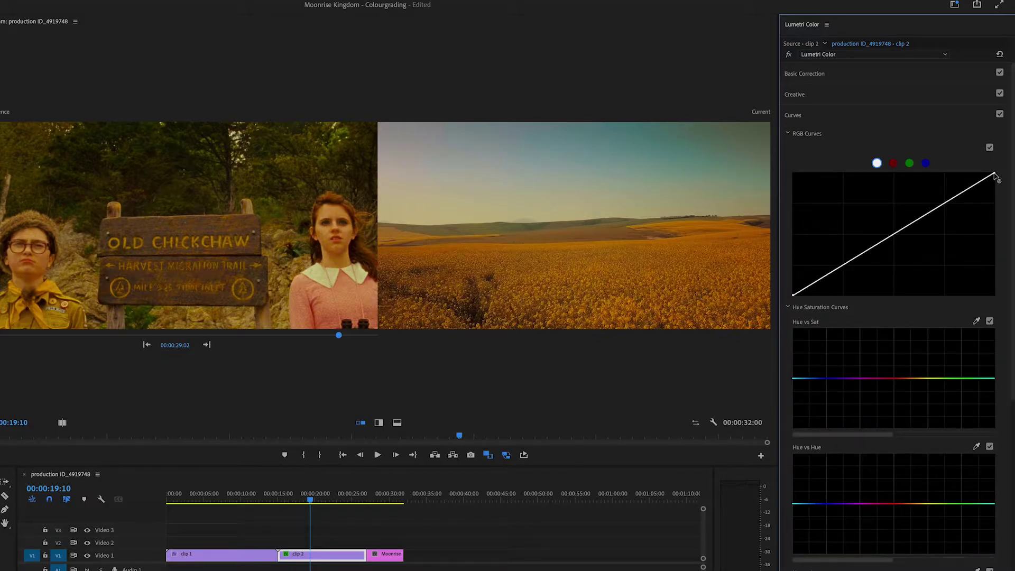
pyautogui.moveTo(995, 177); pyautogui.dragTo(979, 168)
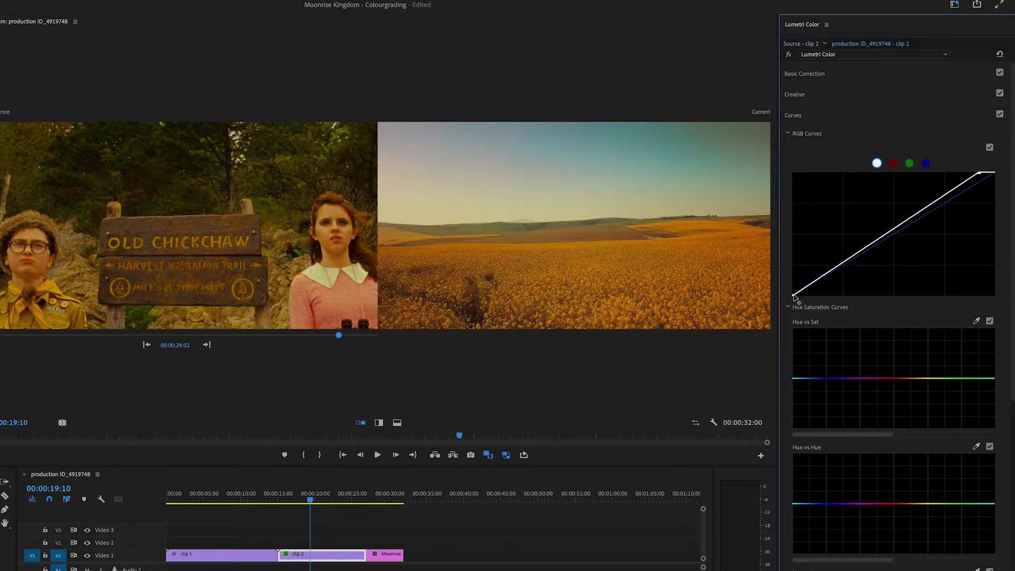
pyautogui.moveTo(794, 295); pyautogui.dragTo(799, 297)
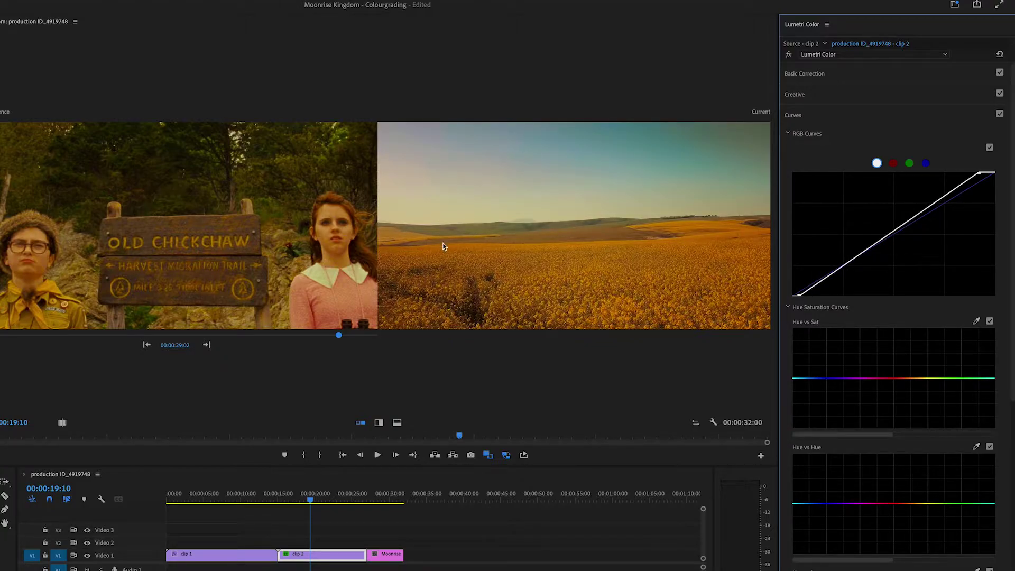
pyautogui.click(909, 163)
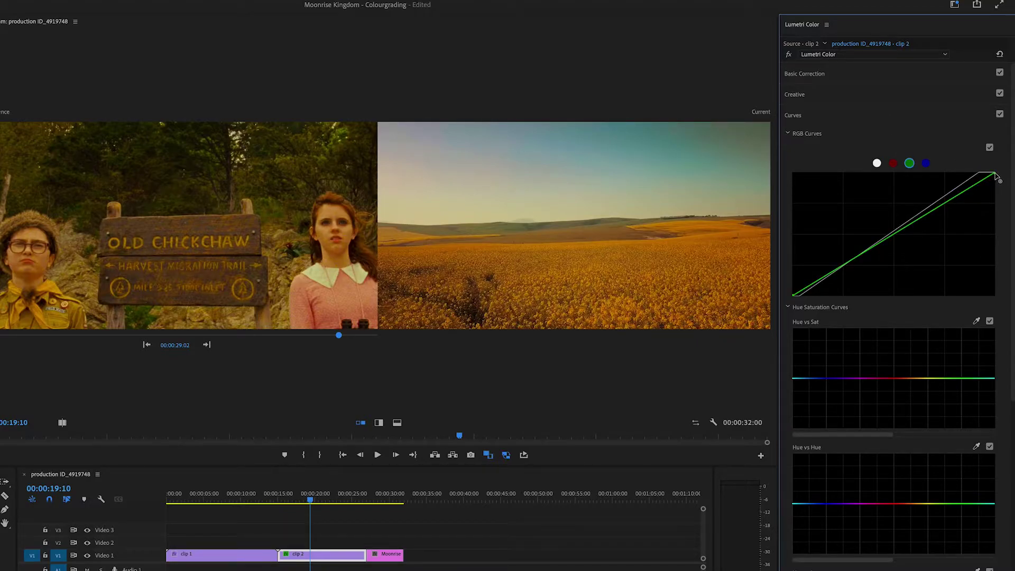
pyautogui.moveTo(995, 175)
pyautogui.mouseDown()
pyautogui.moveTo(953, 171)
pyautogui.moveTo(995, 174)
pyautogui.mouseUp()
pyautogui.click(926, 163)
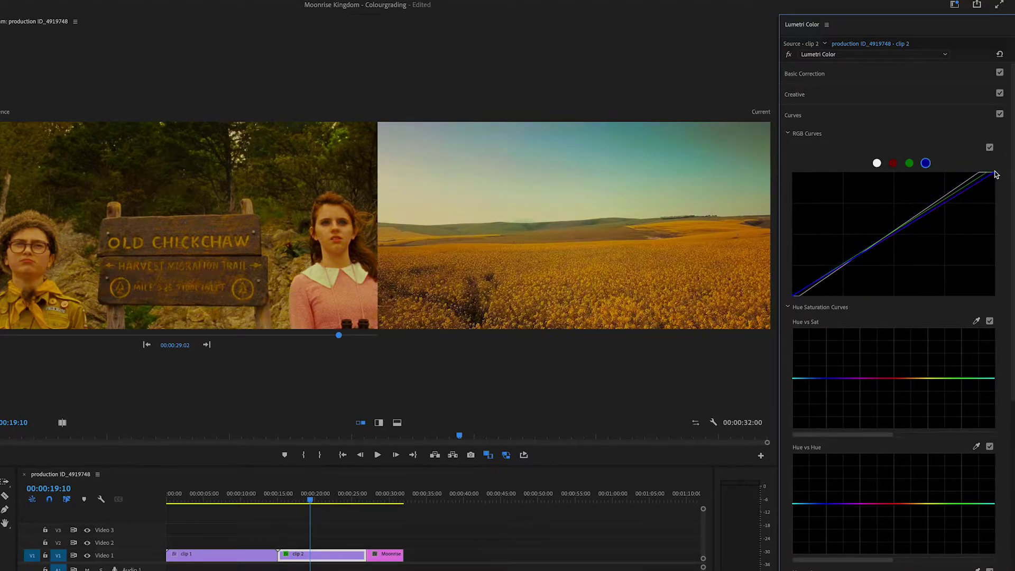
# - Lower clip 2's saturation to 96.6, add a faint Faded Film amount, and nudge the master black point
pyautogui.click(892, 116)
pyautogui.click(889, 93)
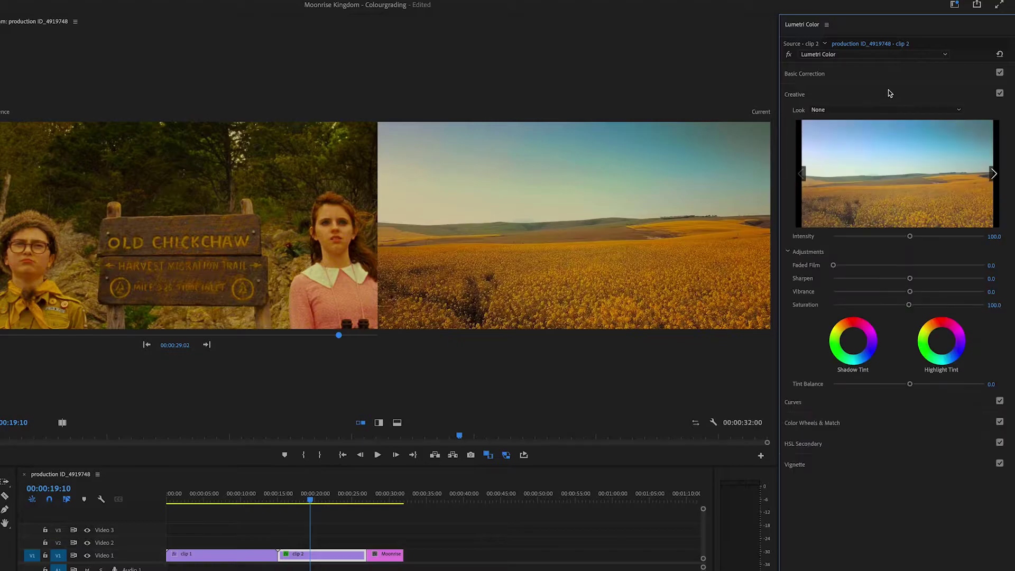
pyautogui.moveTo(908, 305); pyautogui.dragTo(903, 305)
pyautogui.moveTo(837, 265)
pyautogui.mouseDown()
pyautogui.moveTo(826, 266)
pyautogui.moveTo(860, 266)
pyautogui.moveTo(833, 267)
pyautogui.mouseUp()
pyautogui.moveTo(820, 269); pyautogui.dragTo(834, 268)
pyautogui.click(793, 401)
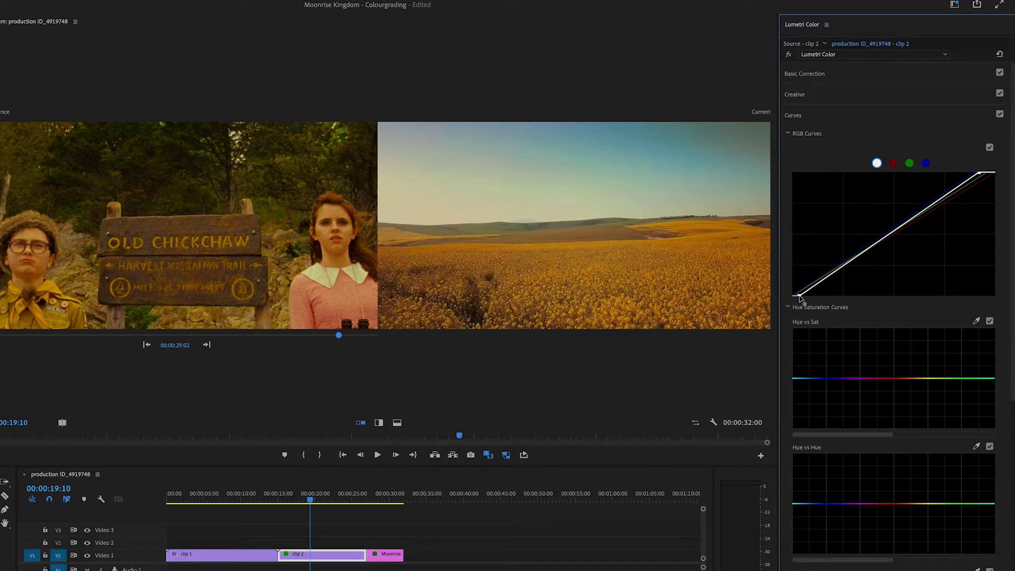
pyautogui.moveTo(802, 299); pyautogui.dragTo(803, 302)
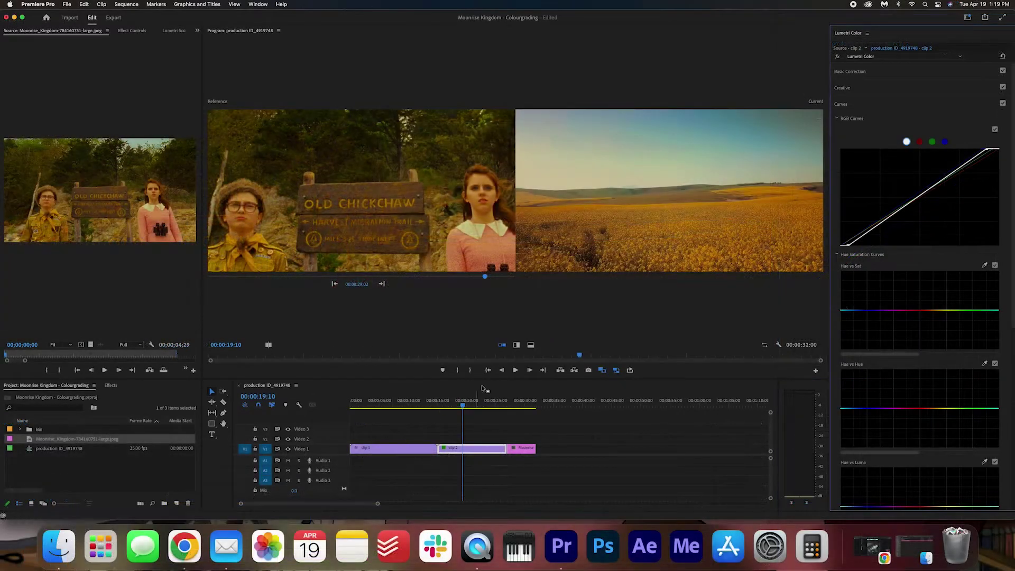
# - Create a new adjustment layer in the Project panel with default settings
pyautogui.click(245, 499)
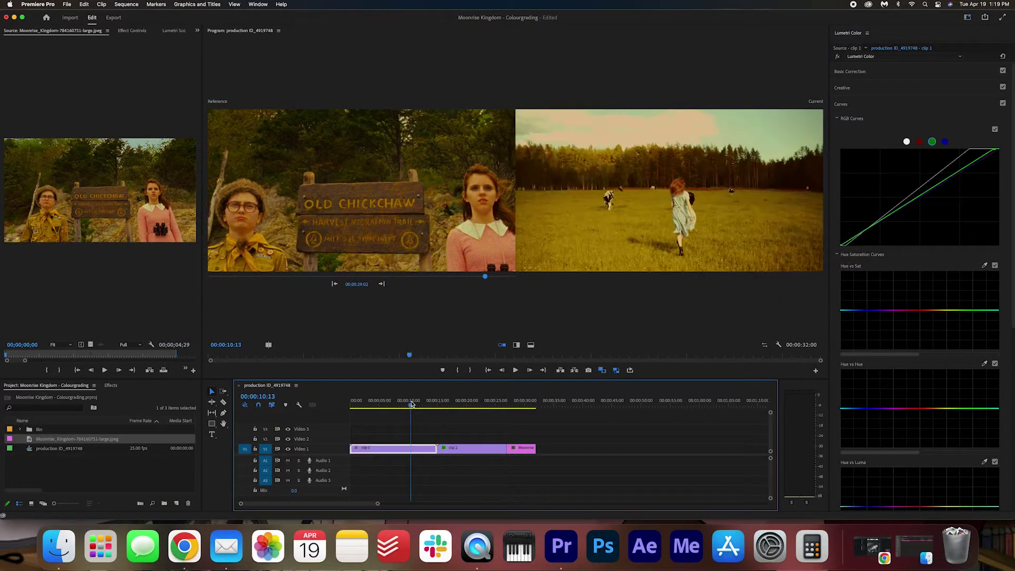
pyautogui.moveTo(412, 404)
pyautogui.mouseDown()
pyautogui.moveTo(389, 404)
pyautogui.moveTo(473, 404)
pyautogui.moveTo(425, 404)
pyautogui.mouseUp()
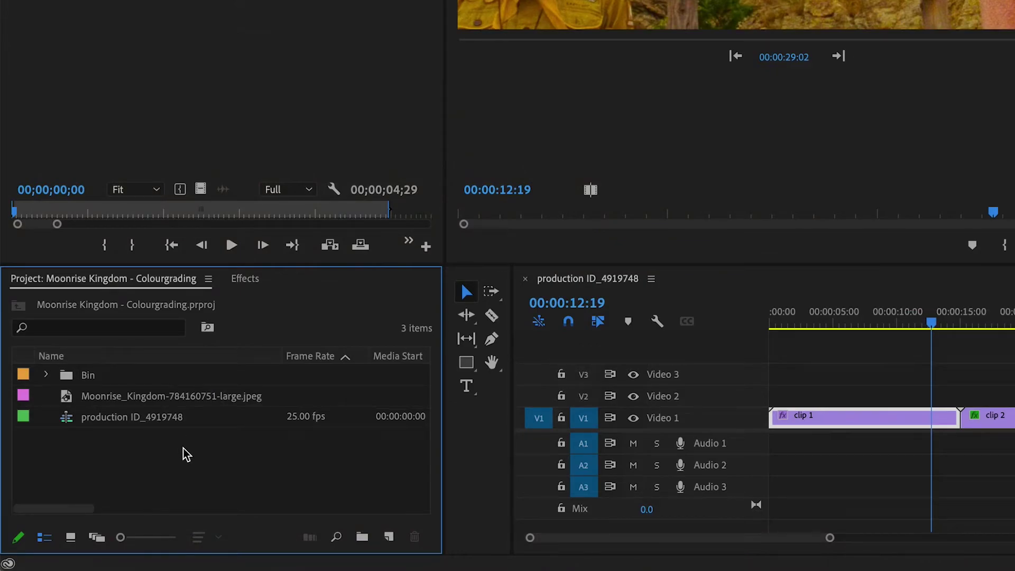
pyautogui.rightClick(186, 454)
pyautogui.moveTo(341, 297)
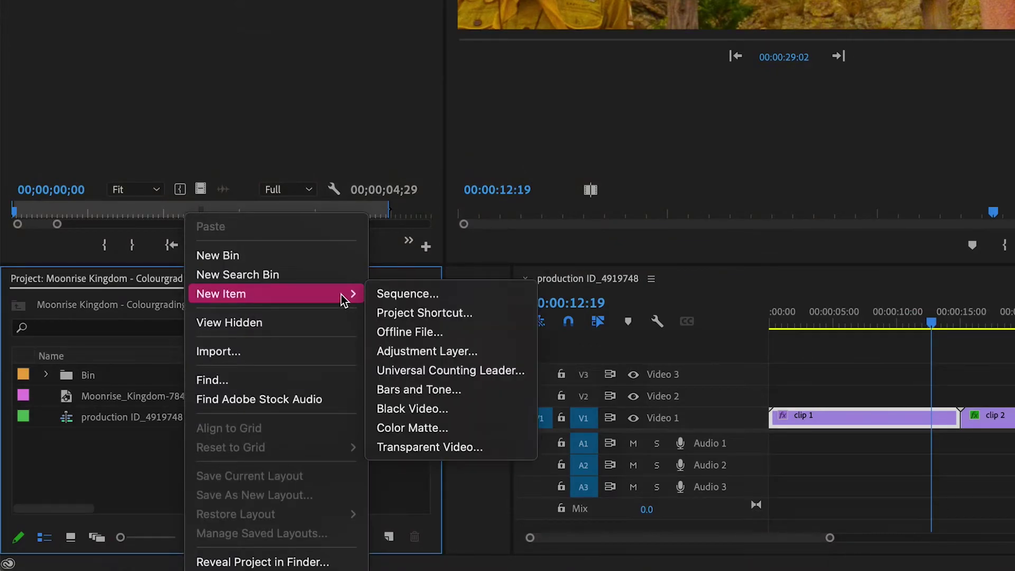
pyautogui.click(455, 350)
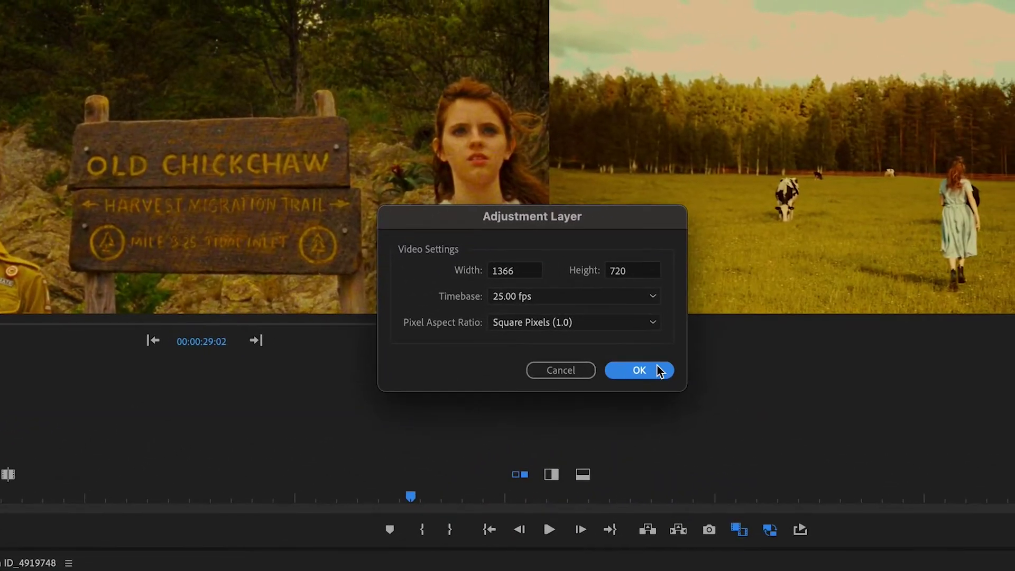
pyautogui.click(933, 236)
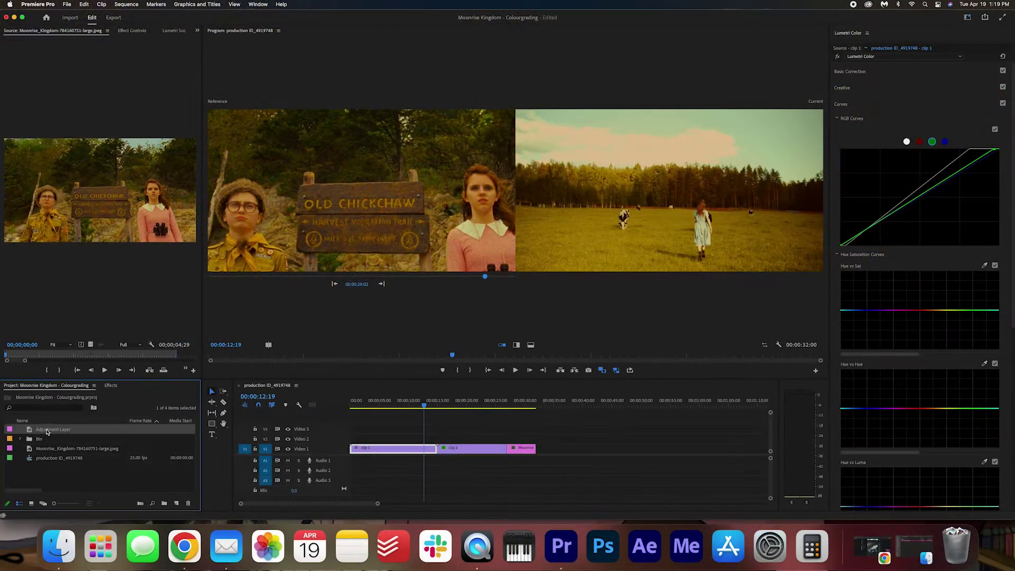
# - Rename the new adjustment layer to Noise
pyautogui.rightClick(46, 432)
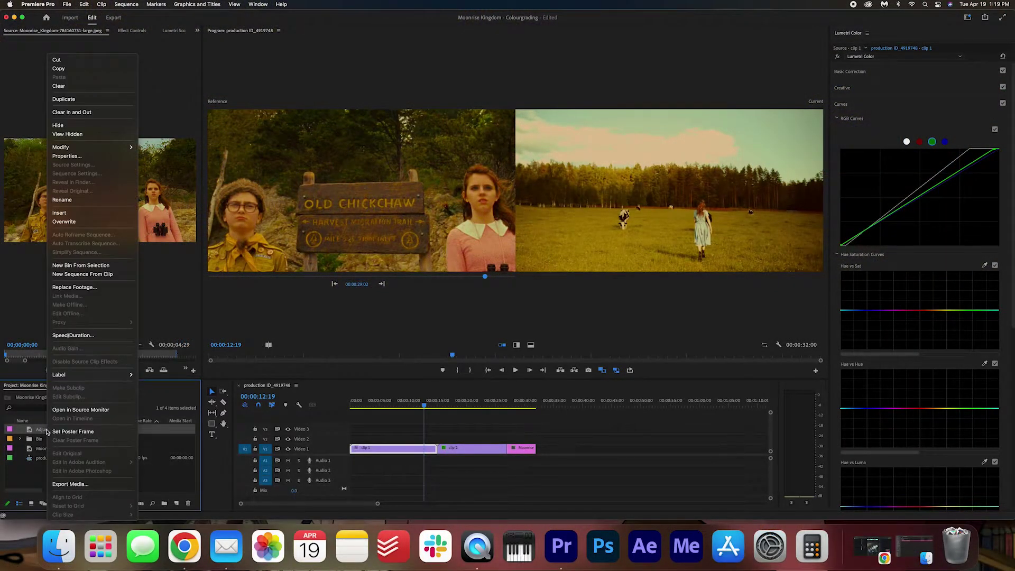
pyautogui.click(117, 201)
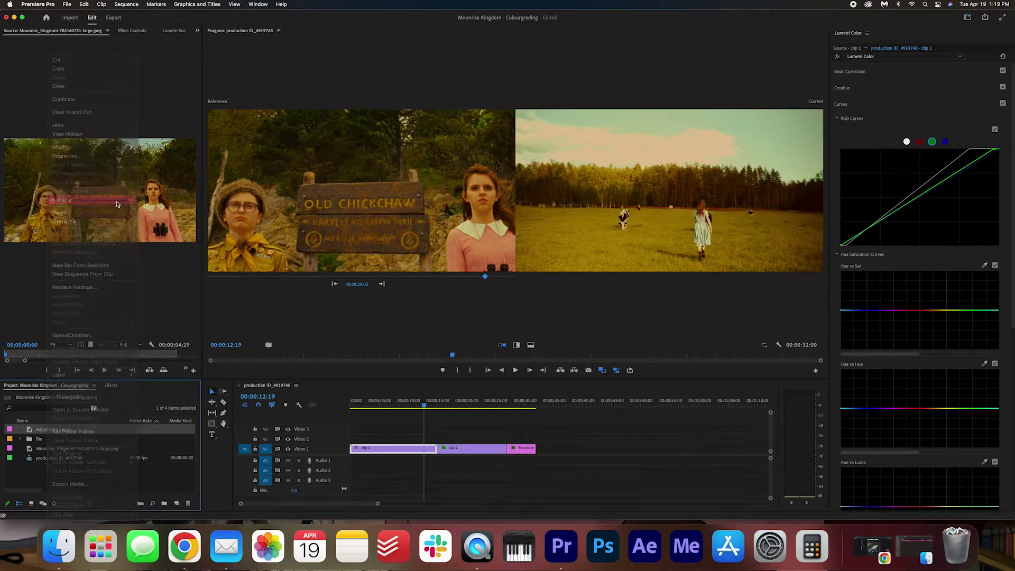
pyautogui.press('Tab')
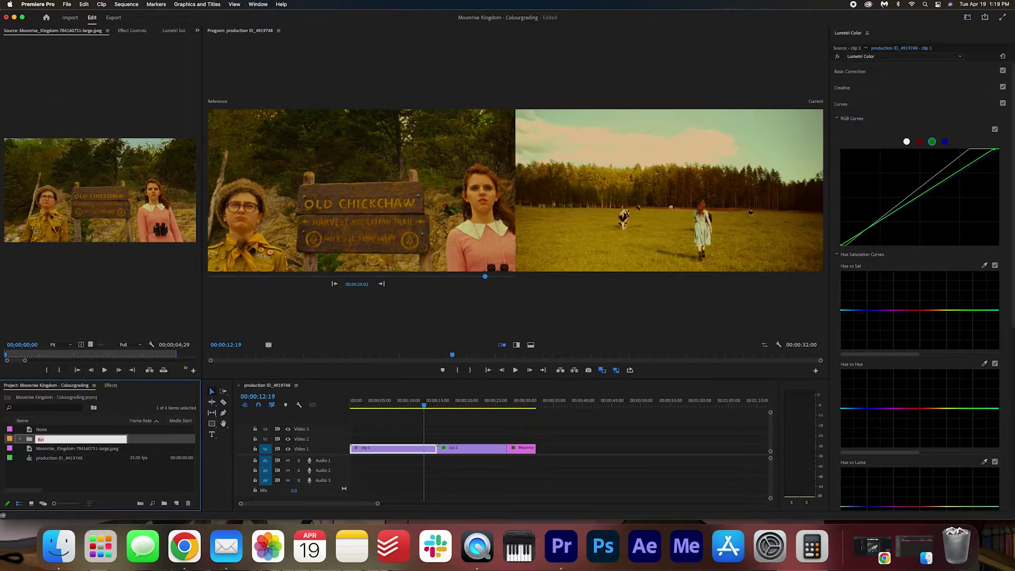
# - Place the Noise adjustment layer on Video 2 above both clips and select it
pyautogui.click(42, 433)
pyautogui.moveTo(36, 432); pyautogui.dragTo(503, 438)
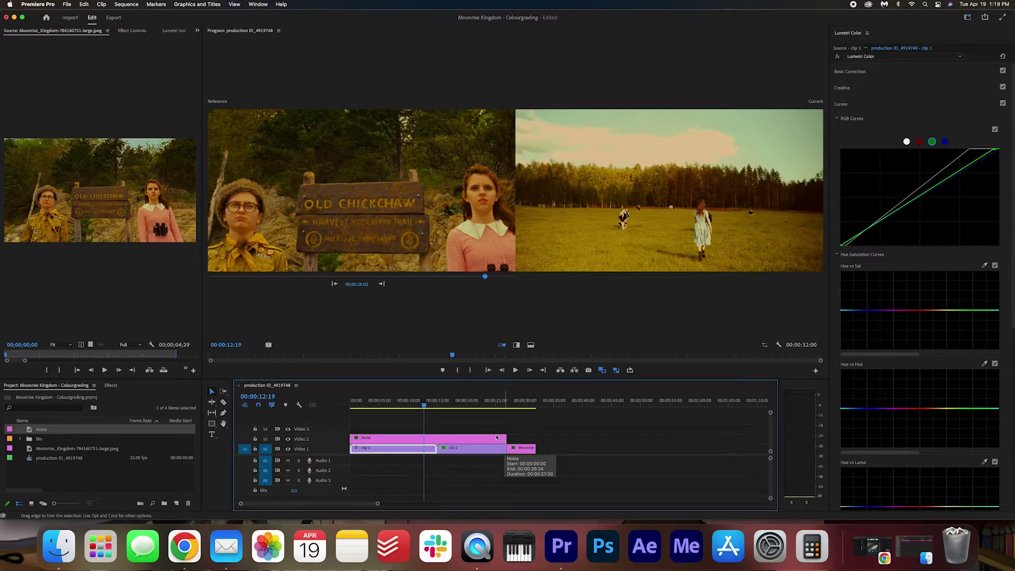
pyautogui.click(489, 437)
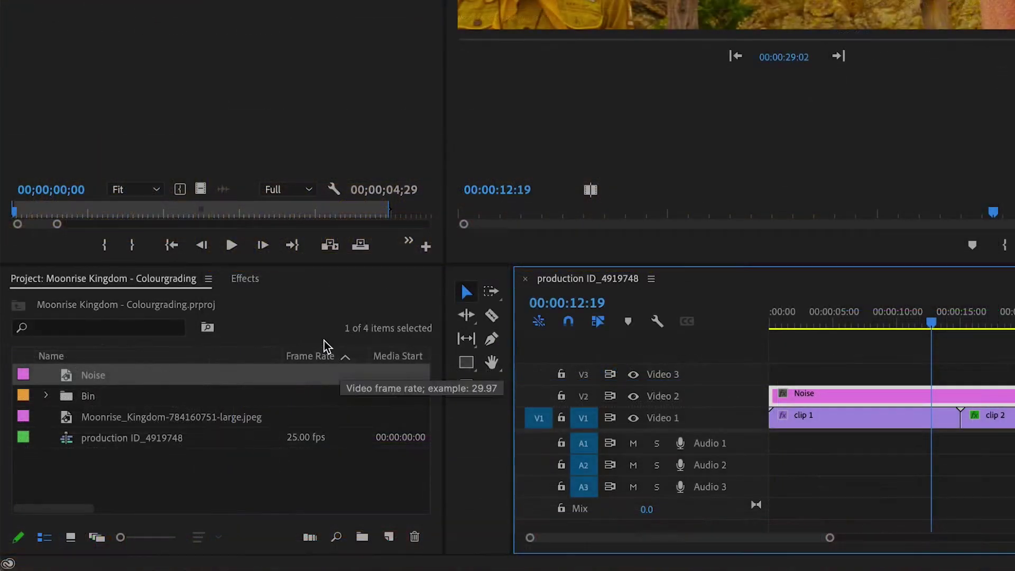
# - Apply the Video Effects > Noise & Grain > Noise effect to the adjustment layer
pyautogui.click(246, 282)
pyautogui.click(131, 306)
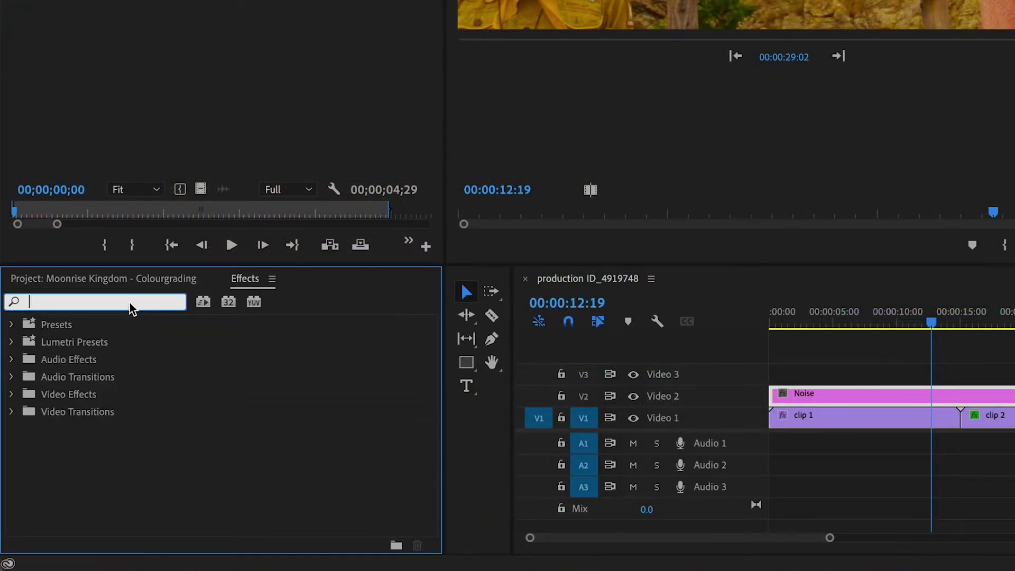
pyautogui.write('noise')
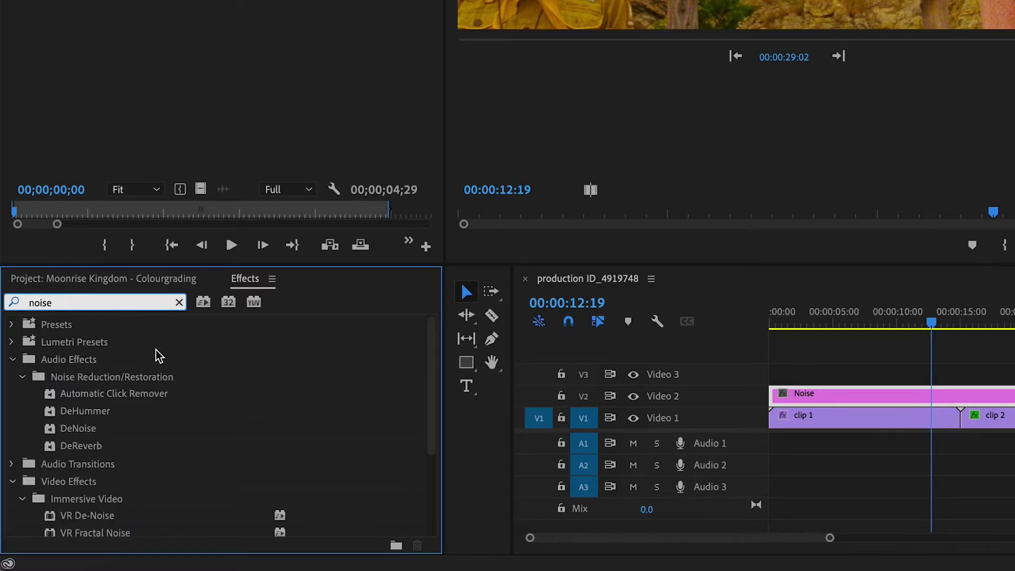
pyautogui.scroll(-3, 163, 407)
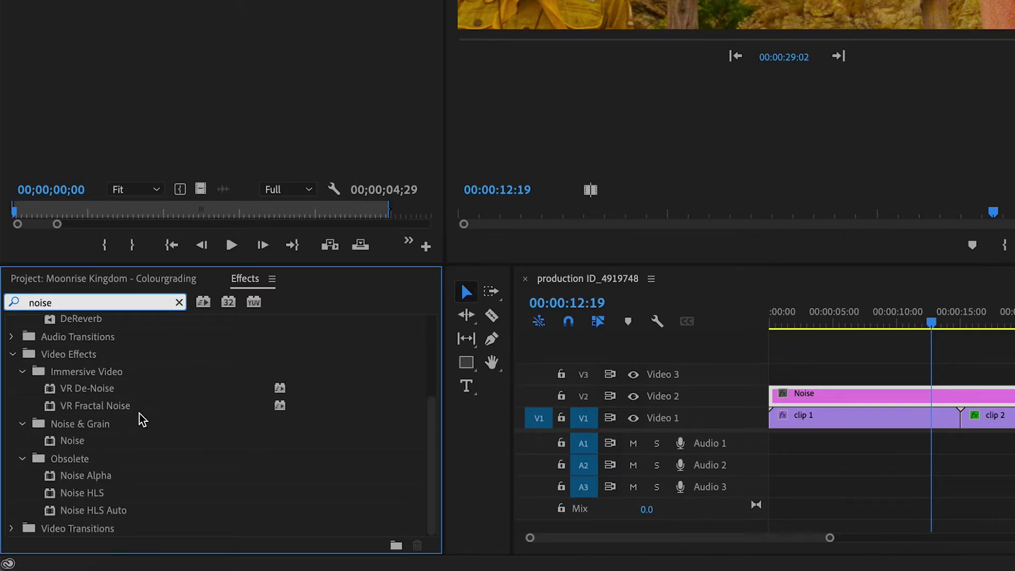
pyautogui.click(73, 443)
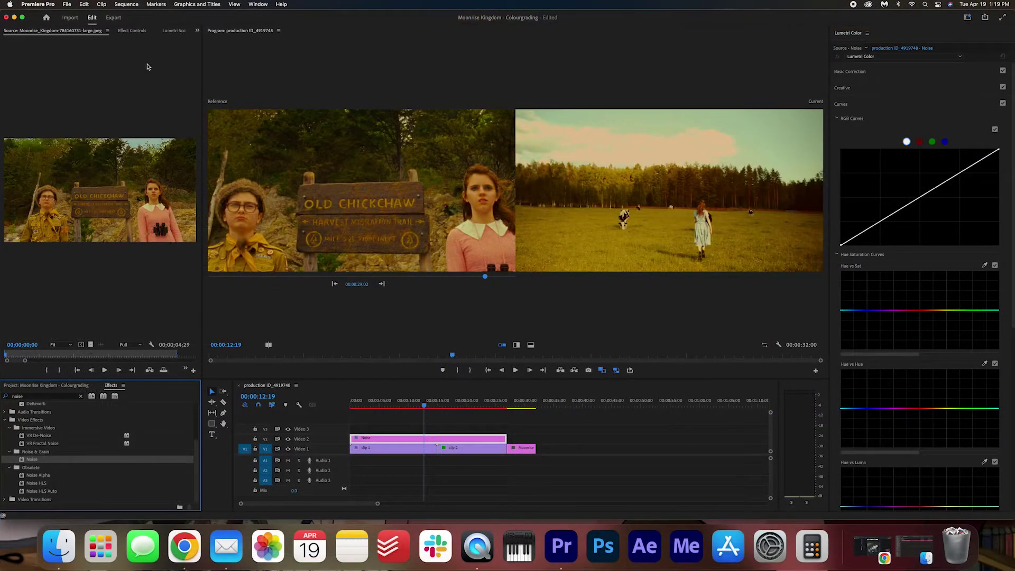
# - Turn off Comparison View and set Amount of Noise to about 10%, after testing 81%
pyautogui.click(132, 30)
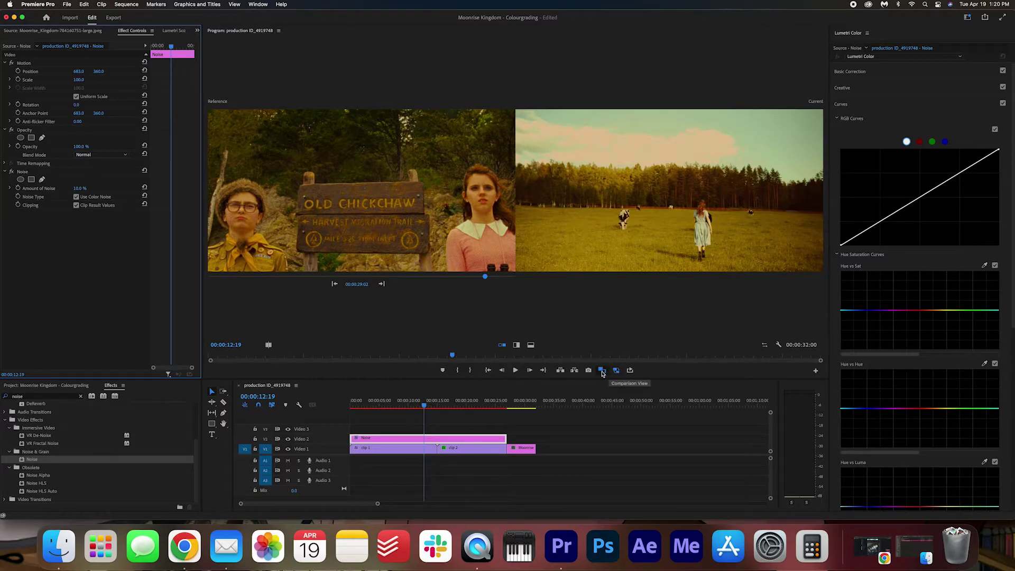
pyautogui.click(603, 371)
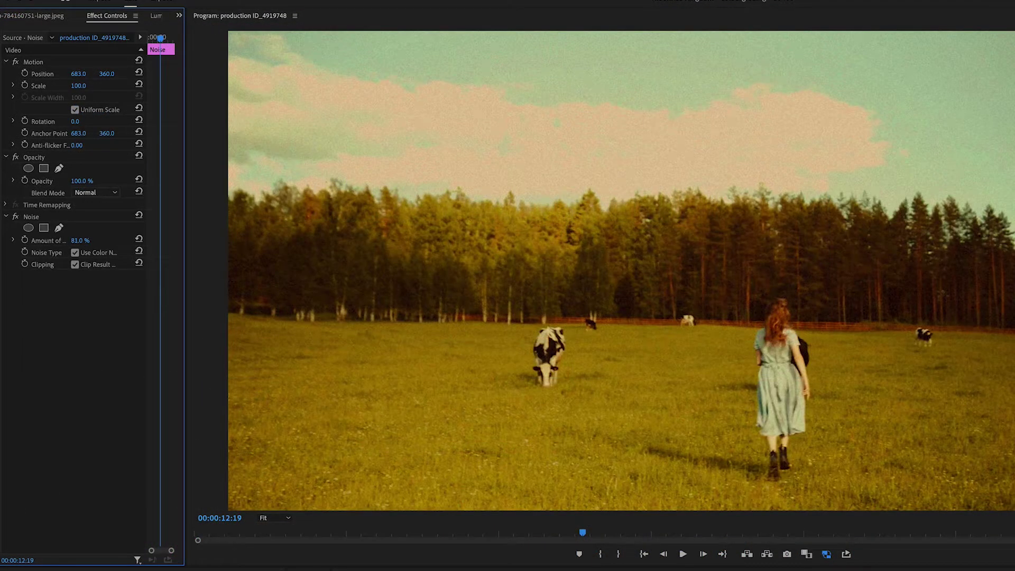
pyautogui.moveTo(79, 188); pyautogui.dragTo(84, 188)
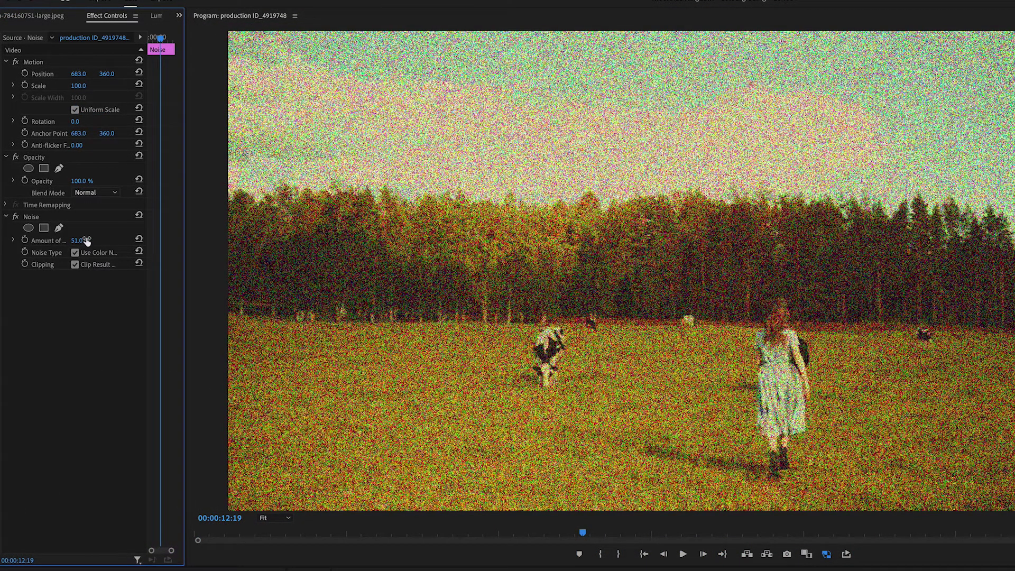
pyautogui.moveTo(86, 241); pyautogui.dragTo(86, 241)
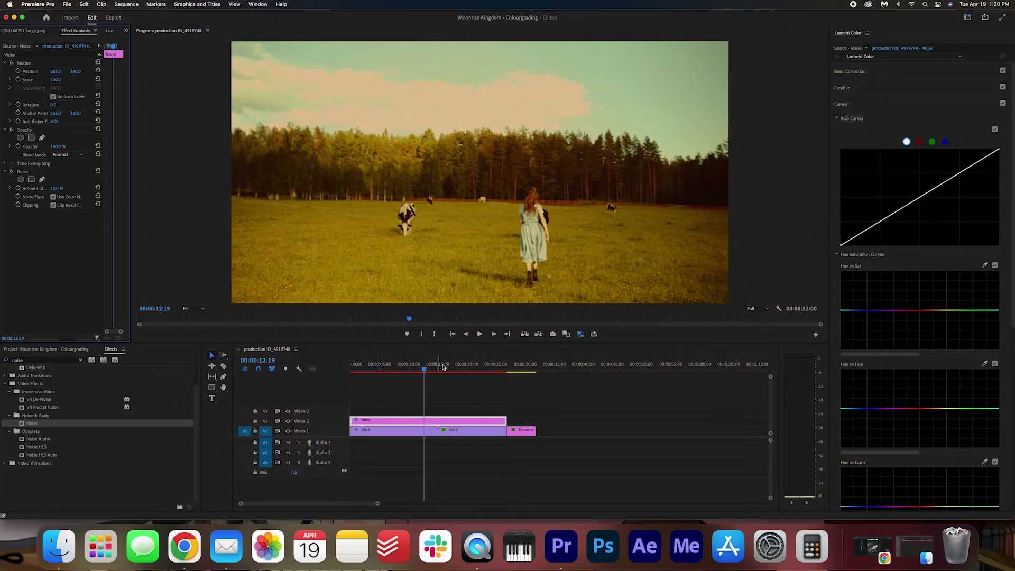
# - Set an in point at the sequence start and an out point at 00:00:27:00
pyautogui.moveTo(444, 369); pyautogui.dragTo(495, 369)
pyautogui.press('Home')
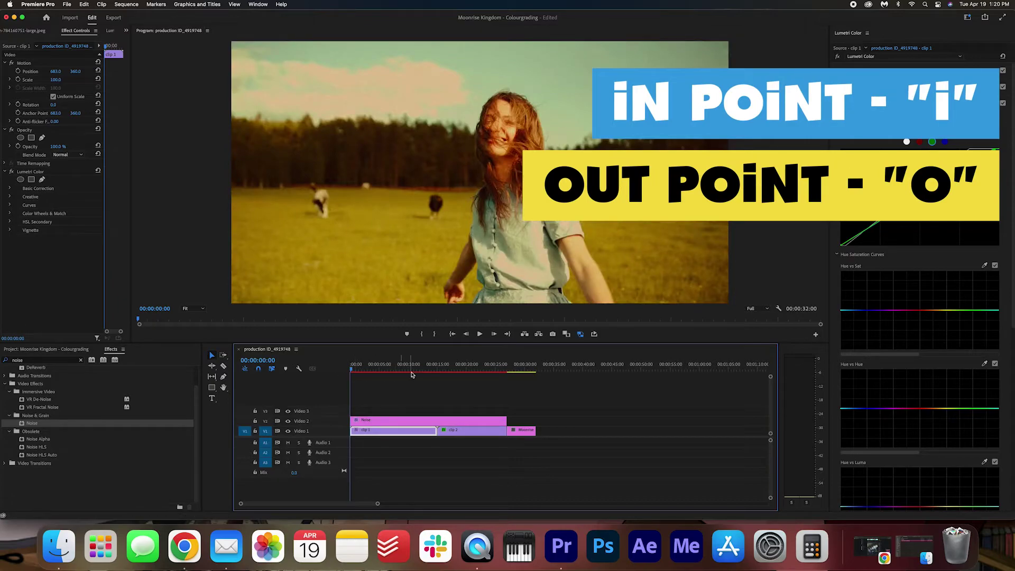
pyautogui.press('i')
pyautogui.moveTo(407, 371); pyautogui.dragTo(507, 371)
pyautogui.press('o')
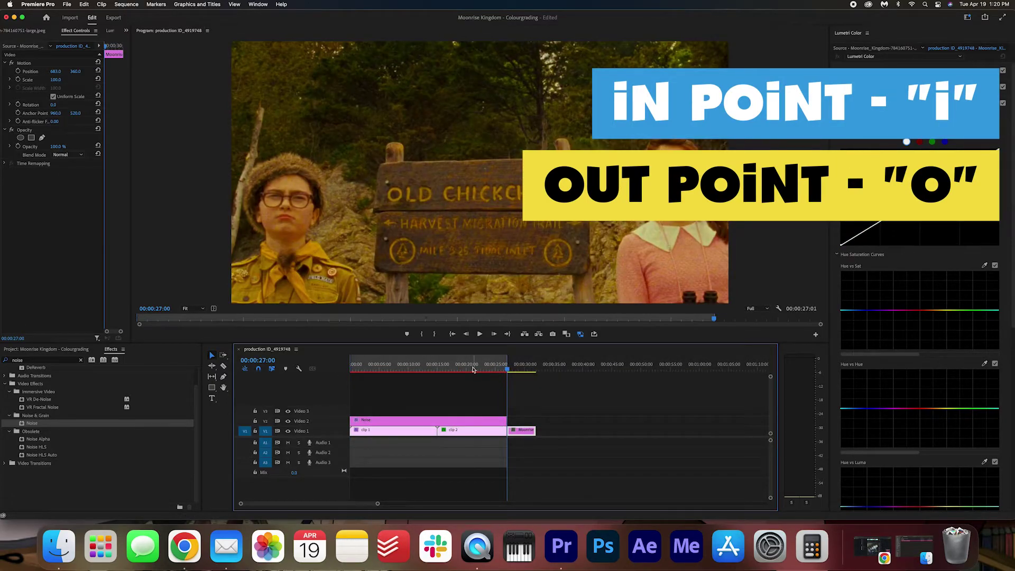
# - Render previews for the in-to-out range with Sequence > Render In to Out
pyautogui.press('Home')
pyautogui.click(127, 5)
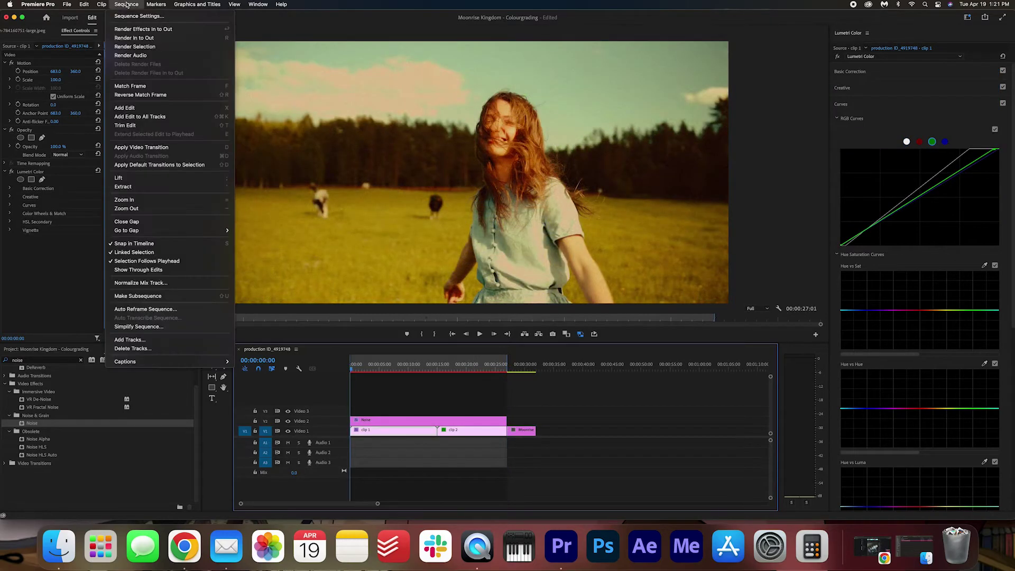
pyautogui.click(146, 39)
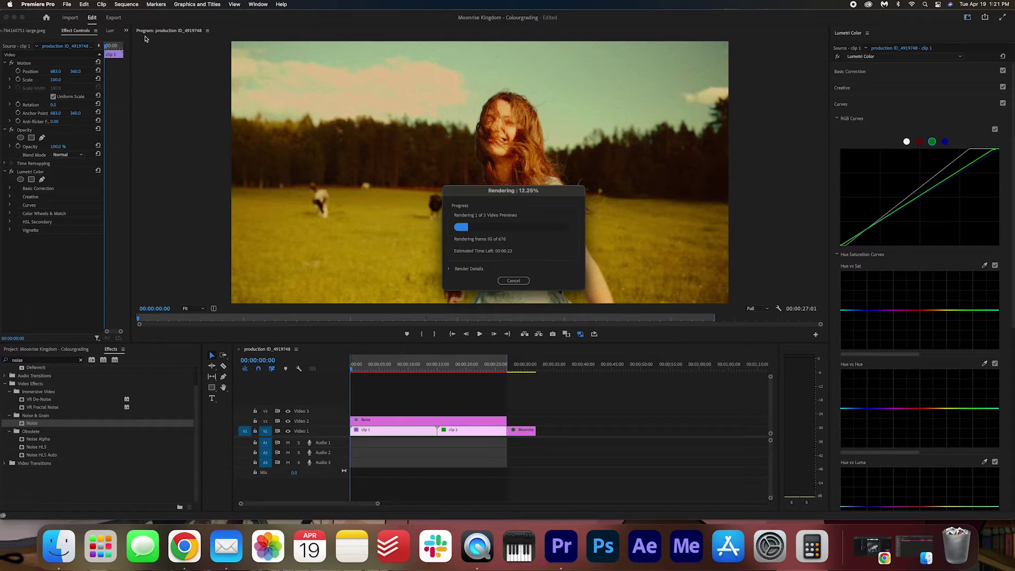